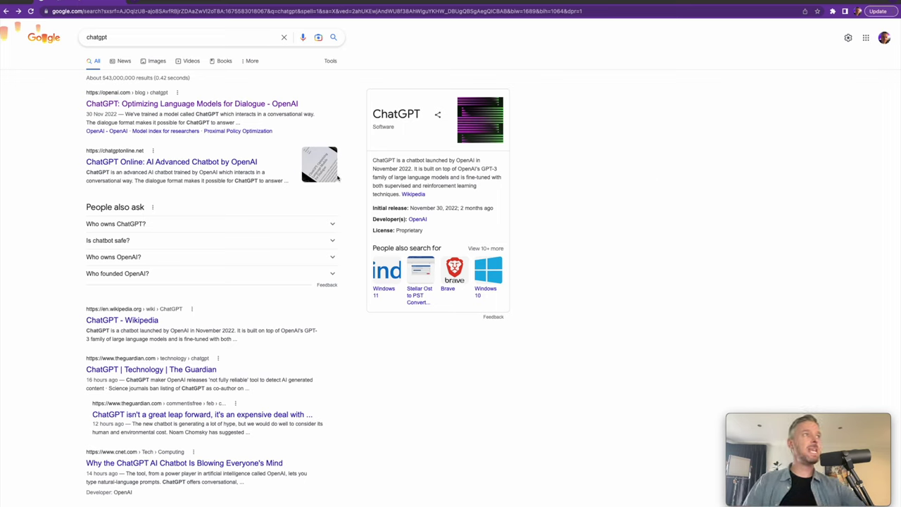
From the OpenAI ChatGPT search result, launch ChatGPT at chat.openai.com in a new tab
left_click(134, 103)
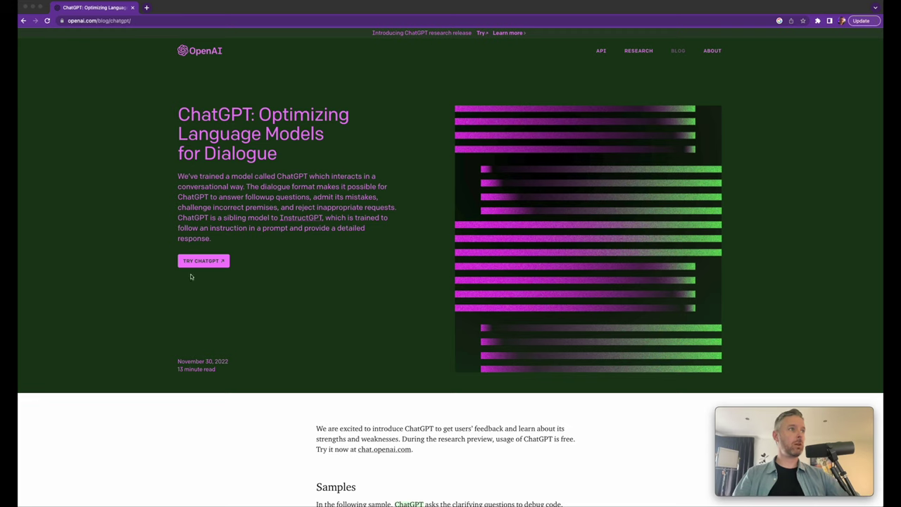
left_click(211, 261)
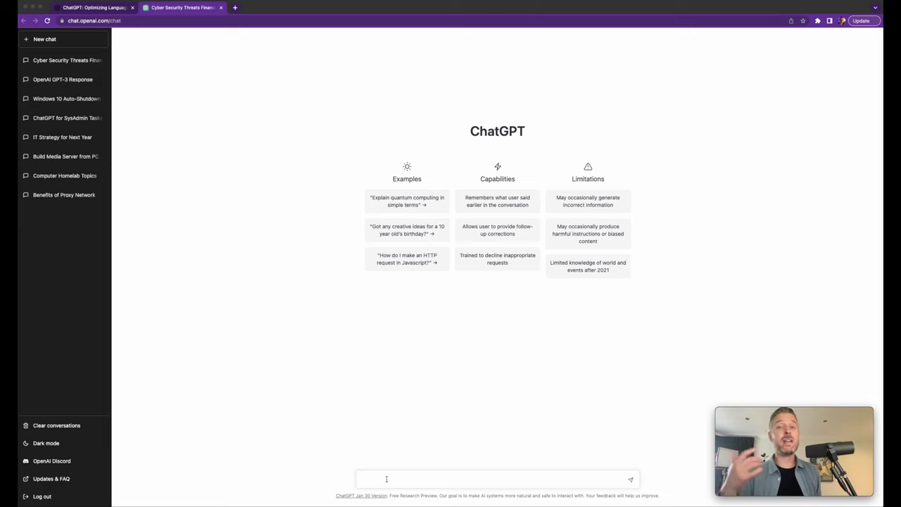
Ask ChatGPT 'what is an ip address' and then how to set an IP on a Mac
type("what is an ip addre")
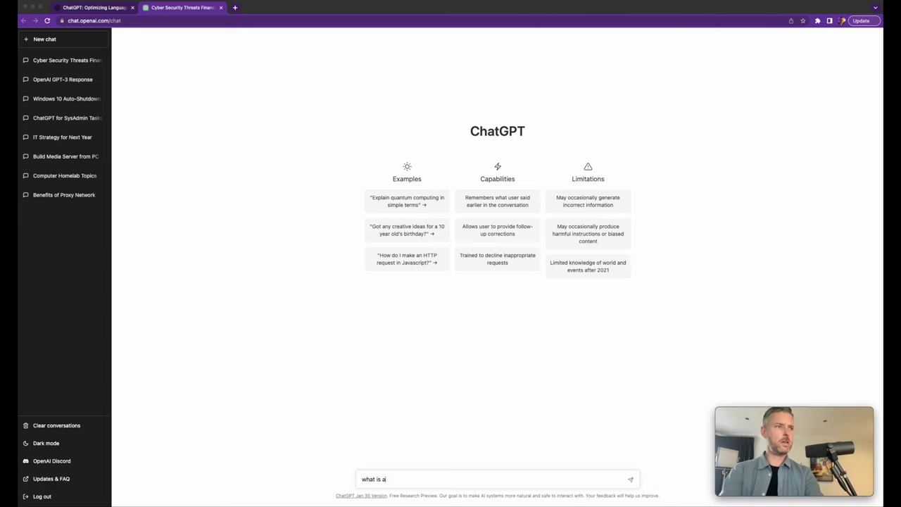
type("ss")
key("Return")
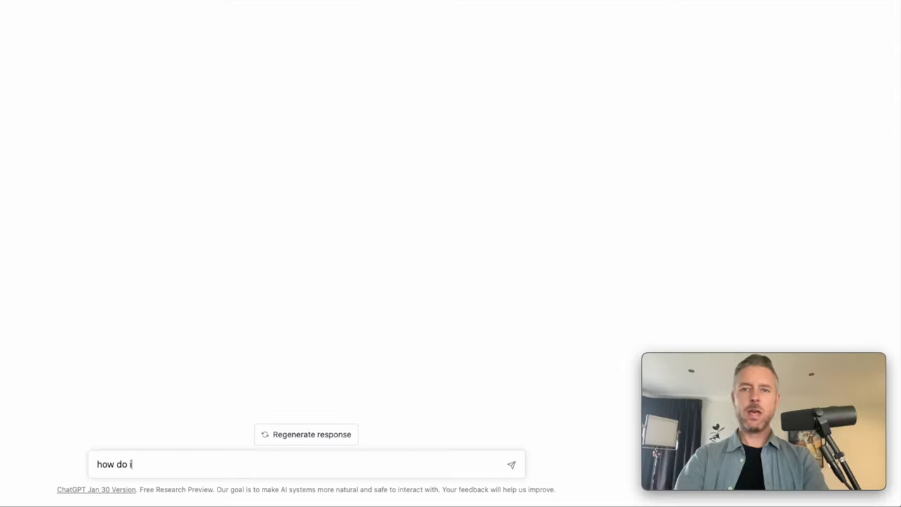
type("set a ")
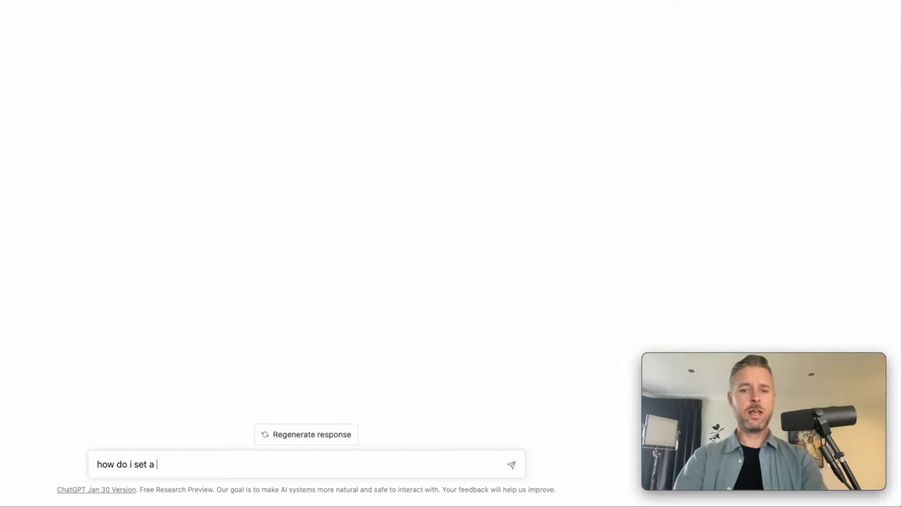
type("n ip on a m")
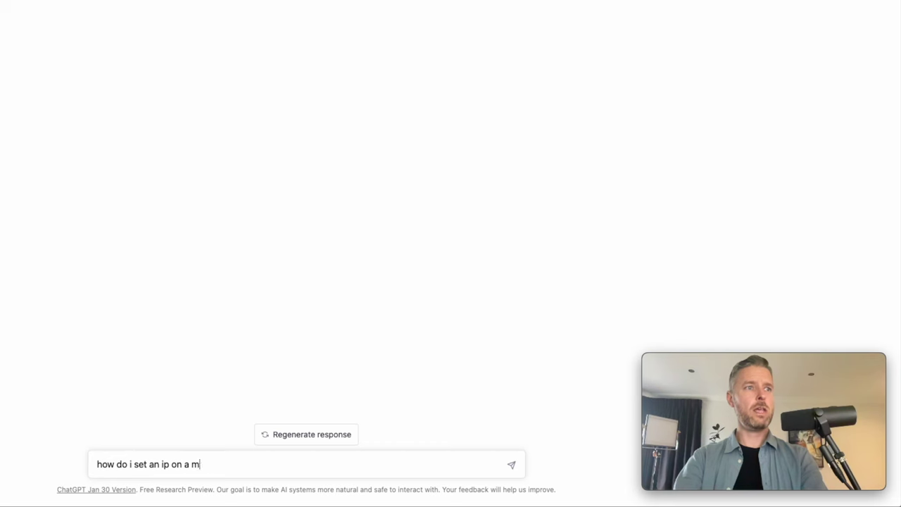
type("ac?")
key("Return")
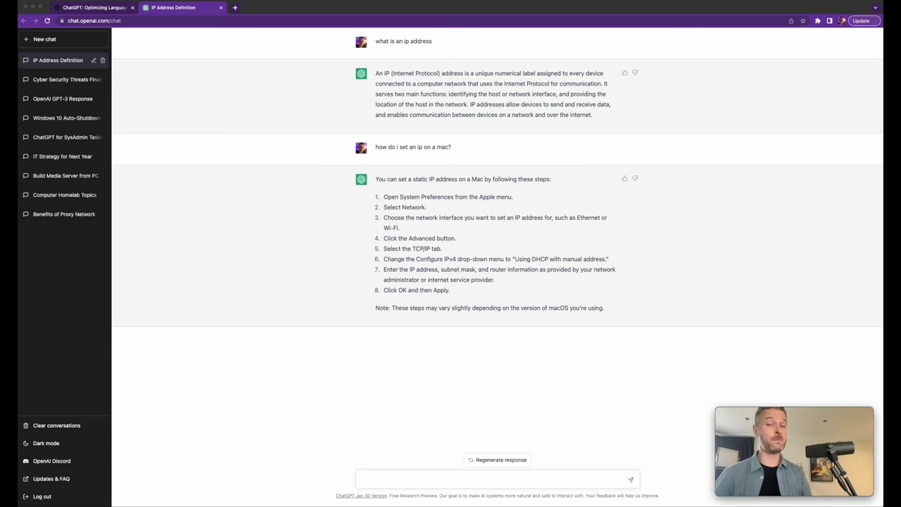
Ask what to do about a blue screen of death, then request help writing a disaster recovery plan
type("i am getting a bl")
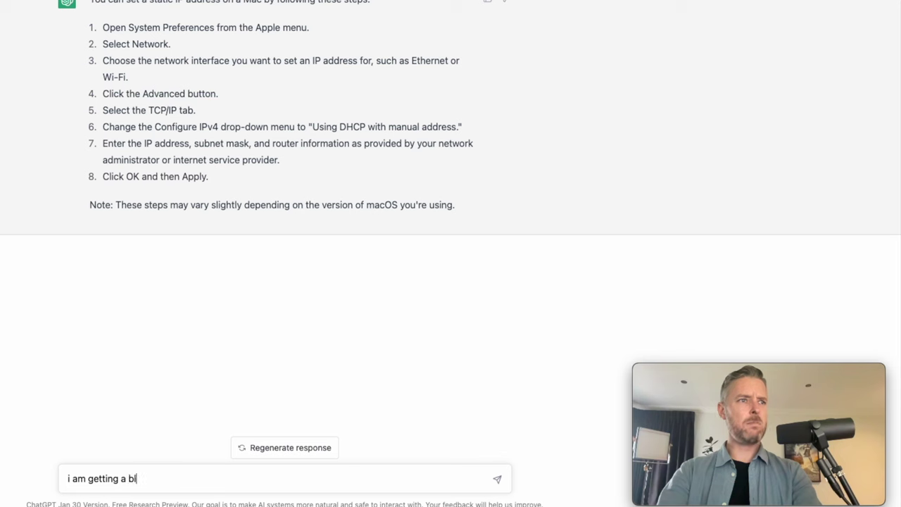
type("ue screen of dea")
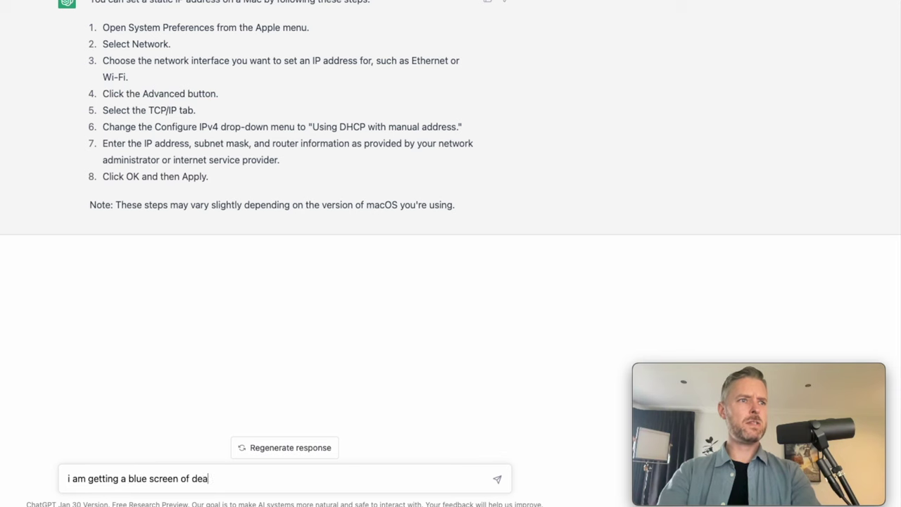
type("th, what do i do??")
key("Return")
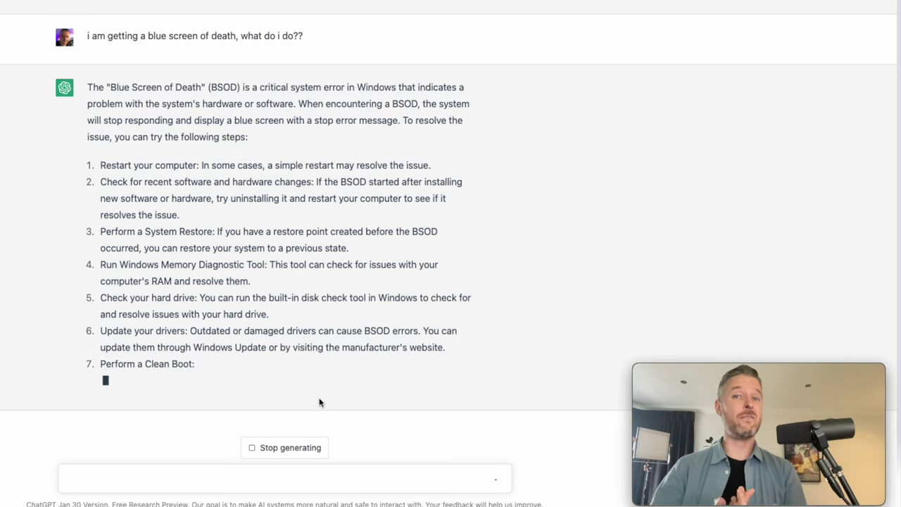
type("help me to w")
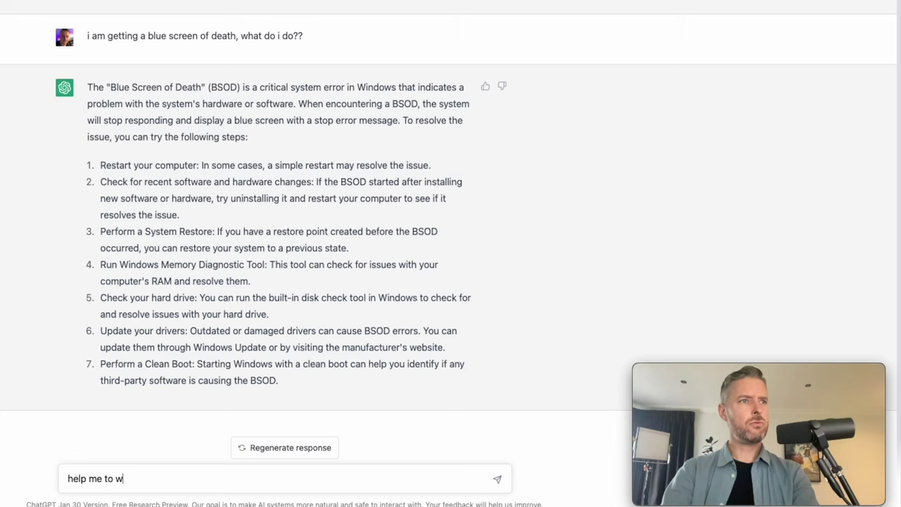
type("rite a dissa")
key("BackSpace")
key("BackSpace")
type("aster recoveyr plan")
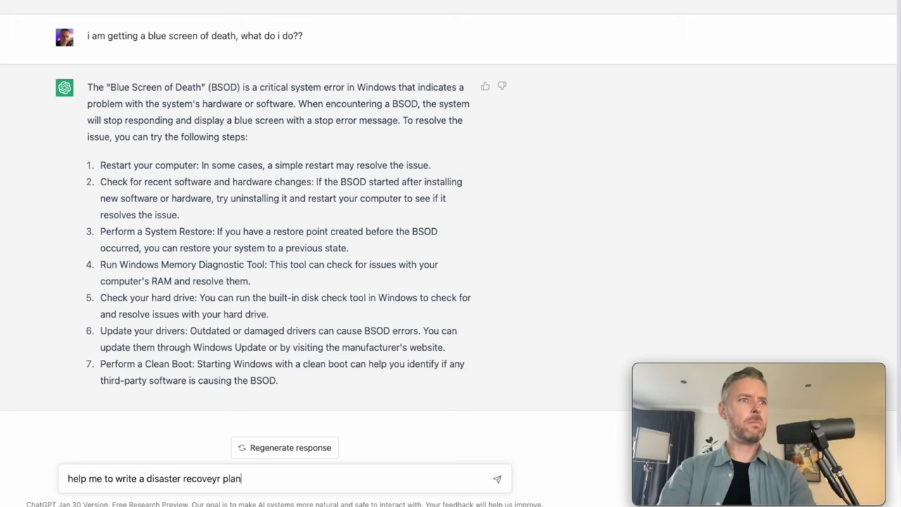
key("Return")
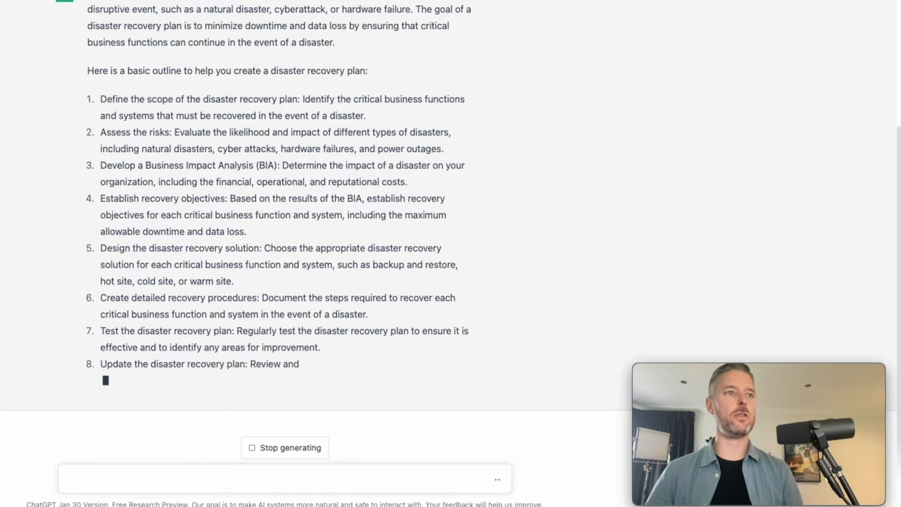
Send the follow-up 'please expand more on point 2'
left_click(233, 471)
type("please expand more")
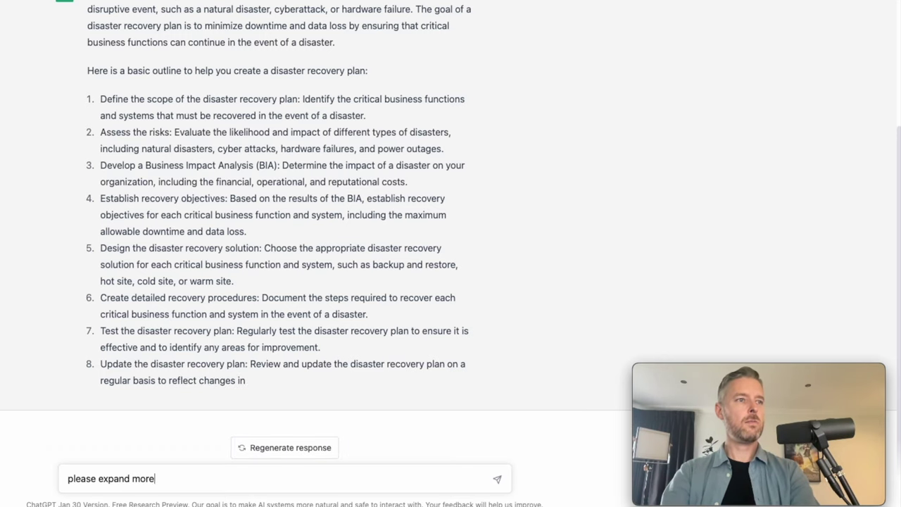
type(" on point 2")
key("Return")
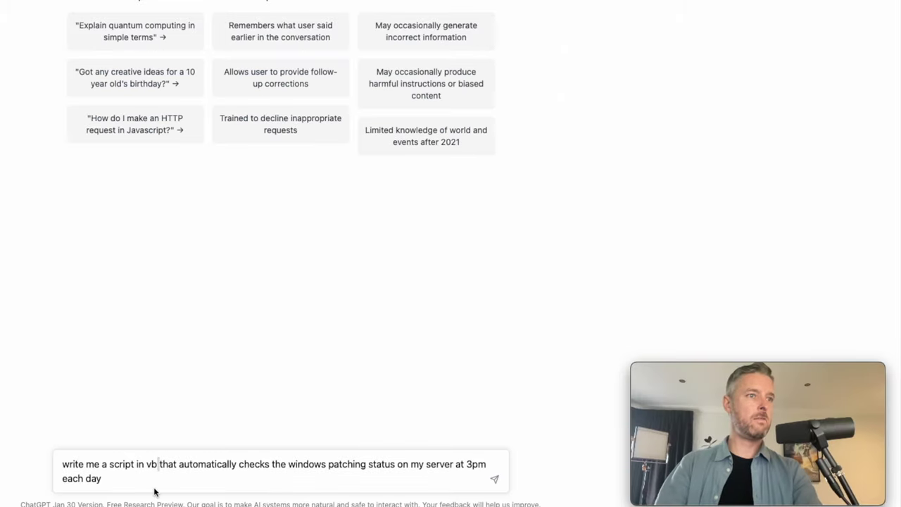
Send the PowerShell patch-check script request and highlight KB123456 in the code and explanation
key("BackSpace")
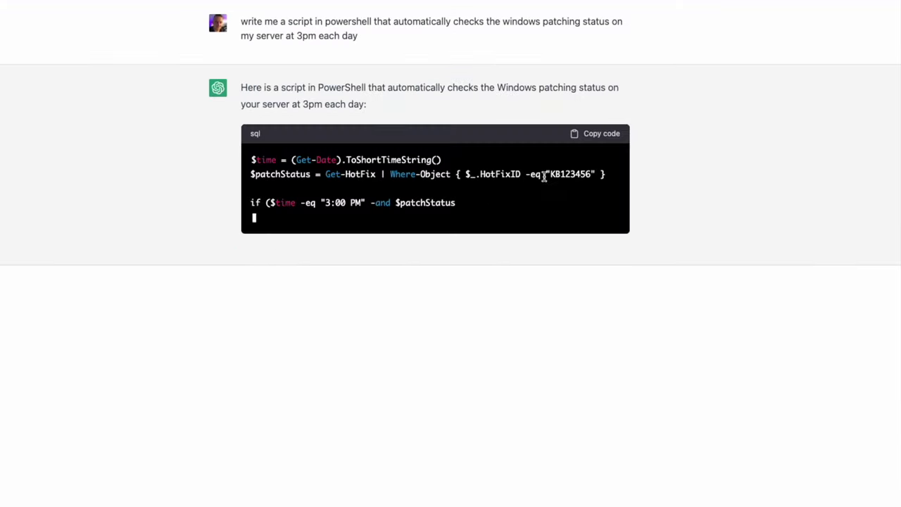
left_click_drag(550, 174, 590, 176)
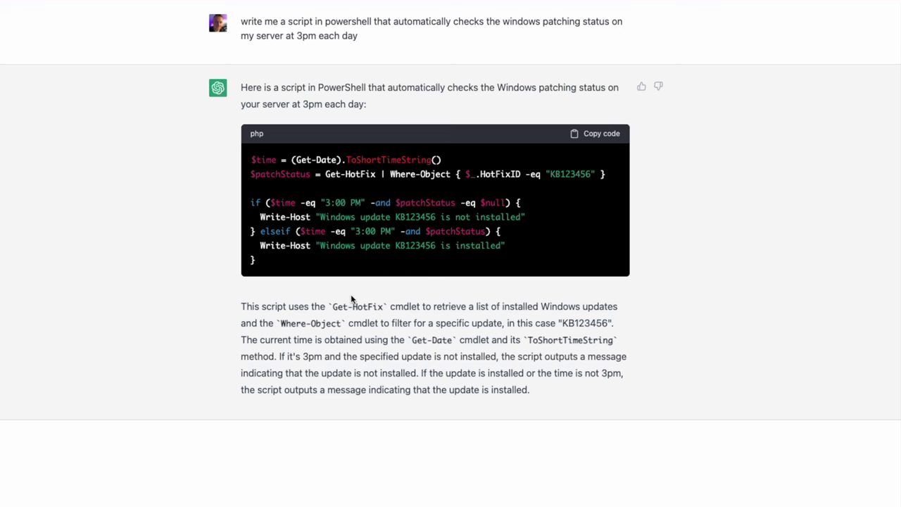
double_click(585, 323)
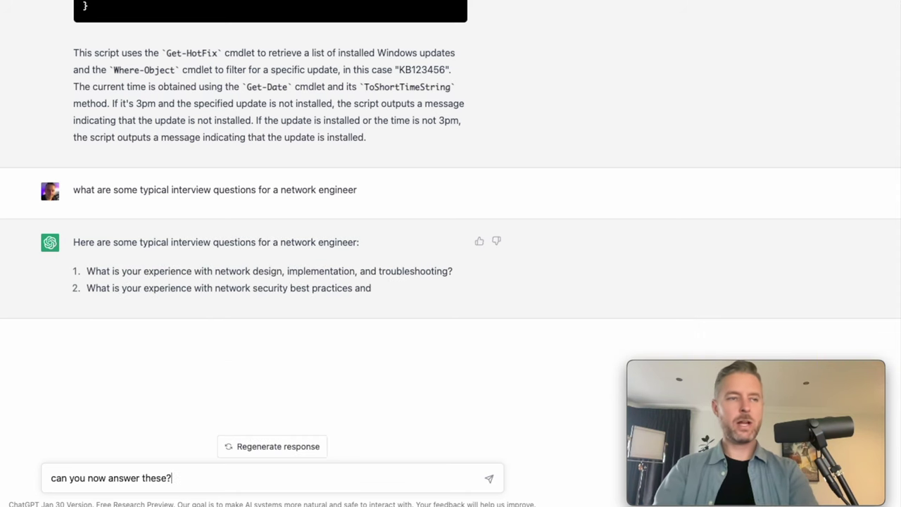
Ask ChatGPT to answer the interview questions, then start a new message beginning 'i am'
key("Return")
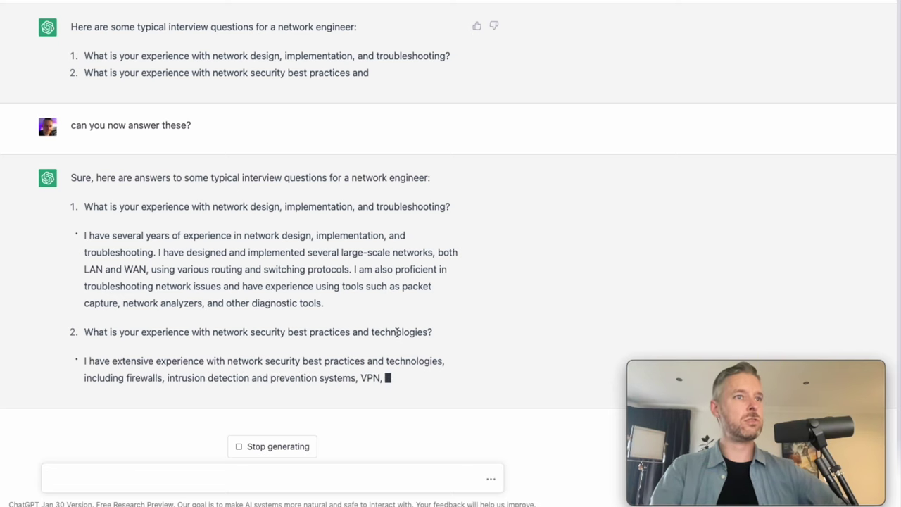
type("i am going to be talking to my cto")
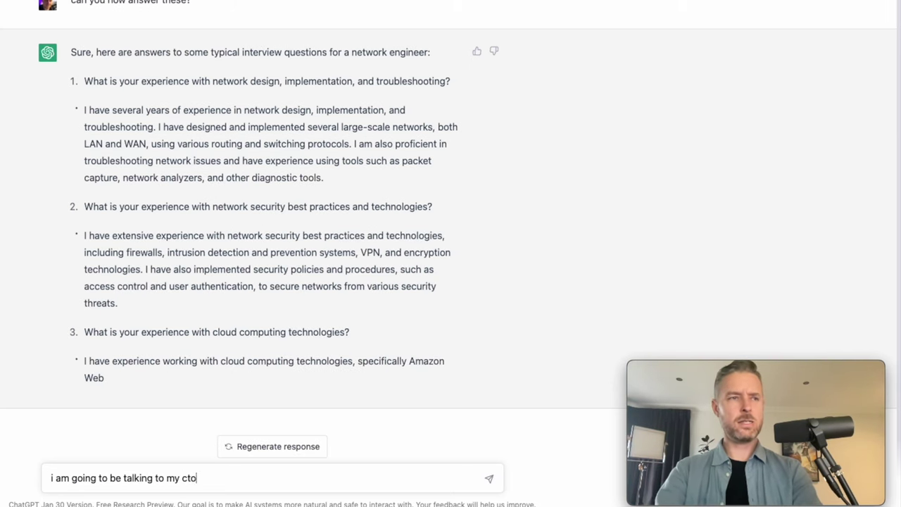
Ask how to convince the CTO to give a raise and highlight a line of the advice
type("day and w")
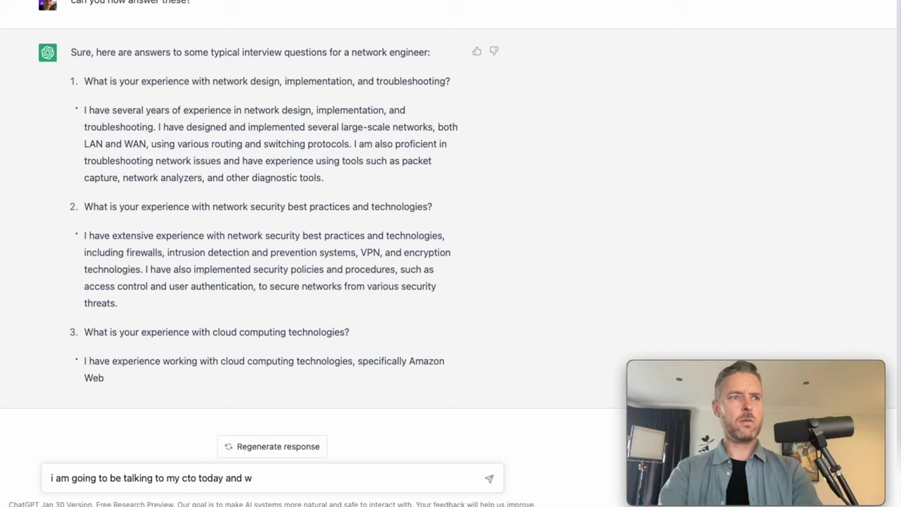
type("ant to confi")
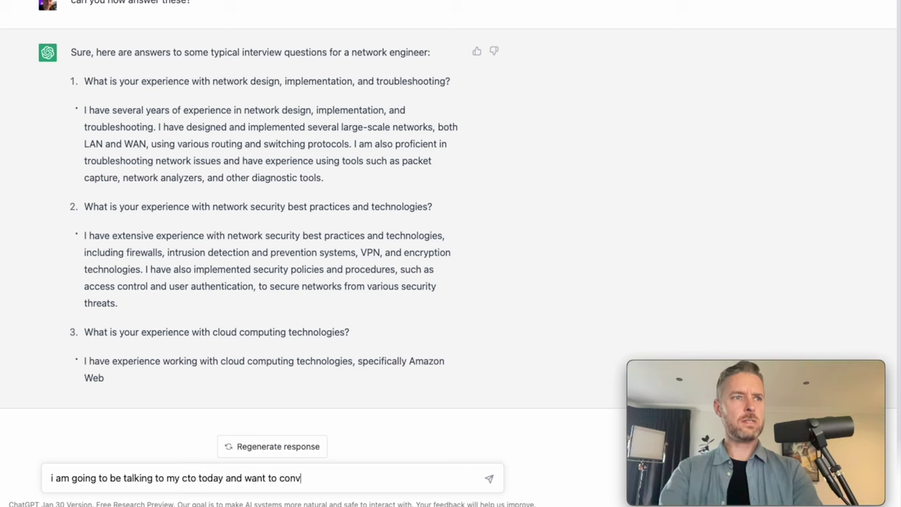
type("ince them to give me a")
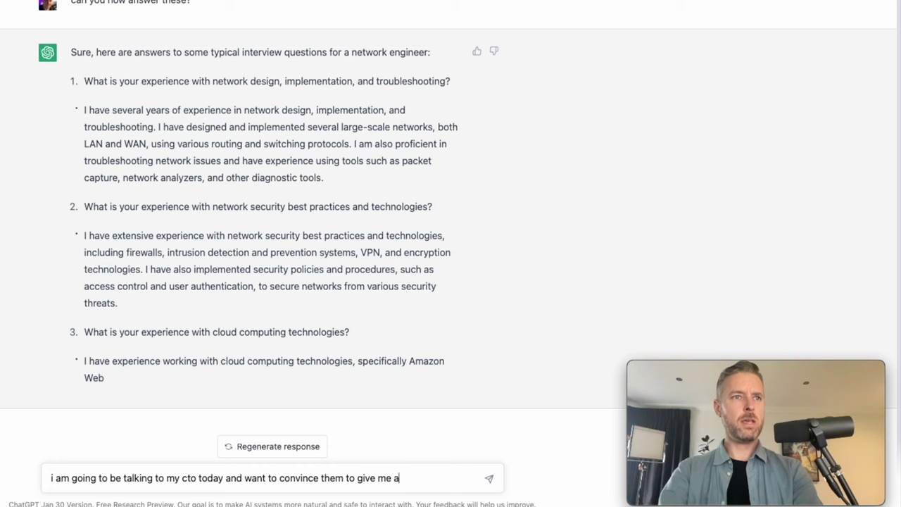
type(" raise? What should i say?")
key("Return")
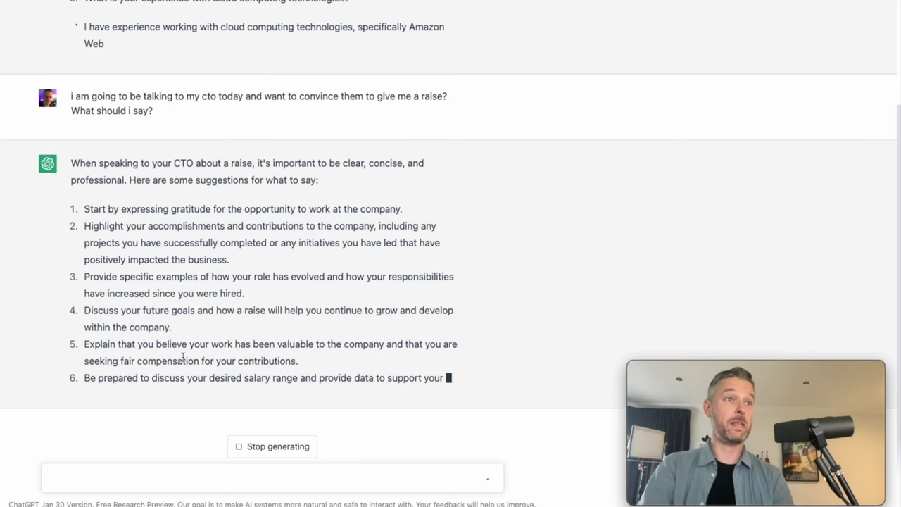
left_click_drag(187, 345, 305, 342)
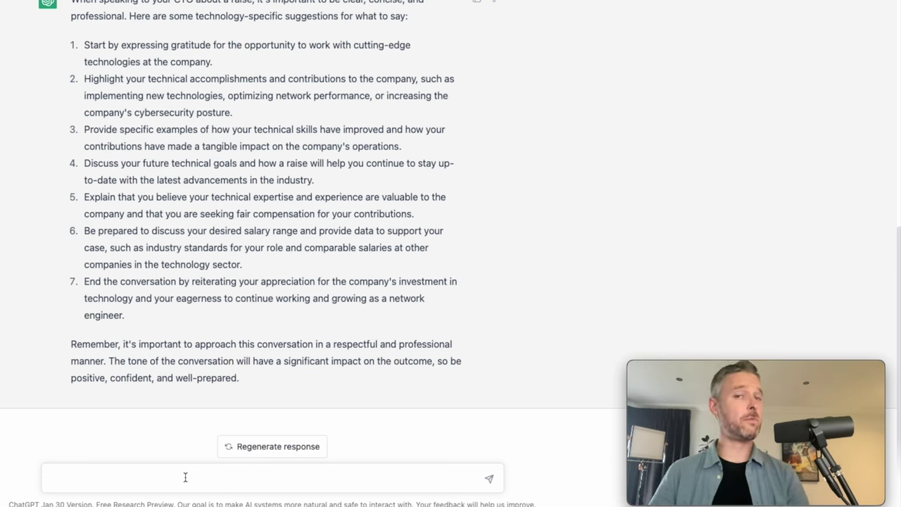
Request a song in the theme of Star Wars and the TV show The I.T. Crowd
type("write me")
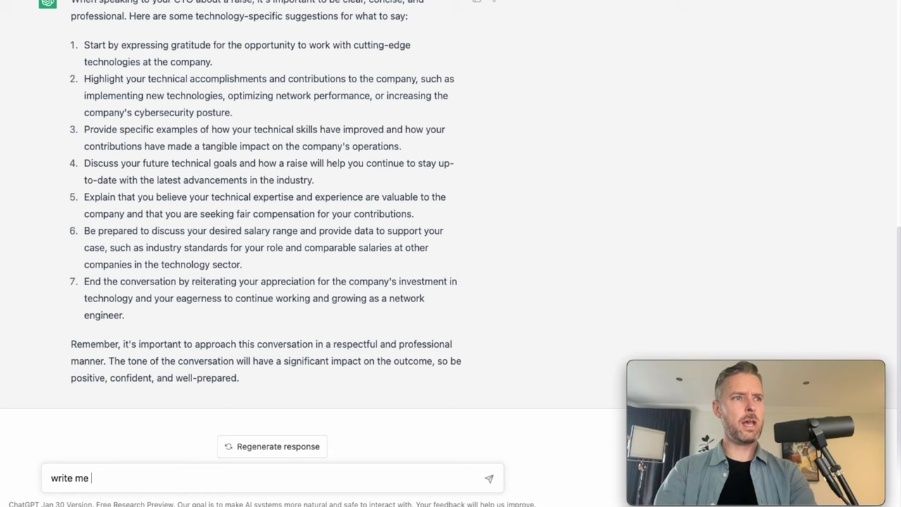
type(" a song in the thea")
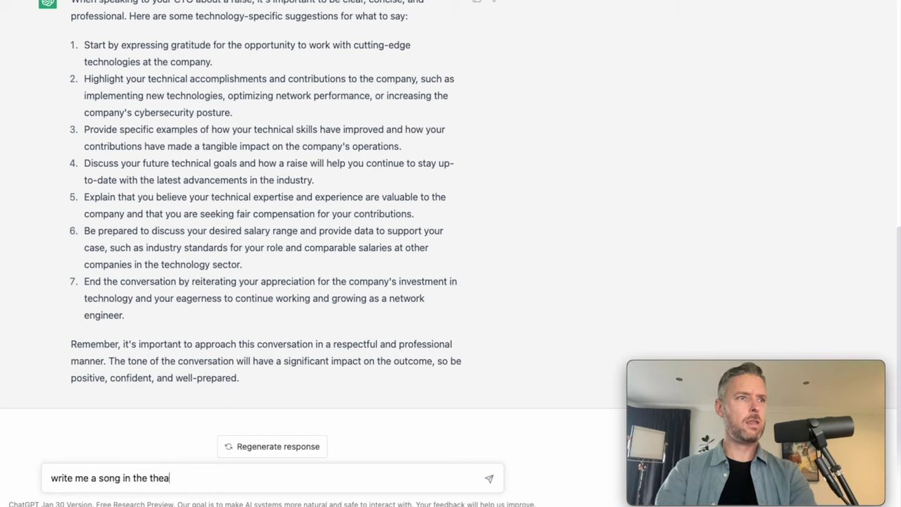
type("m")
key("BackSpace")
key("BackSpace")
type("me of star wars")
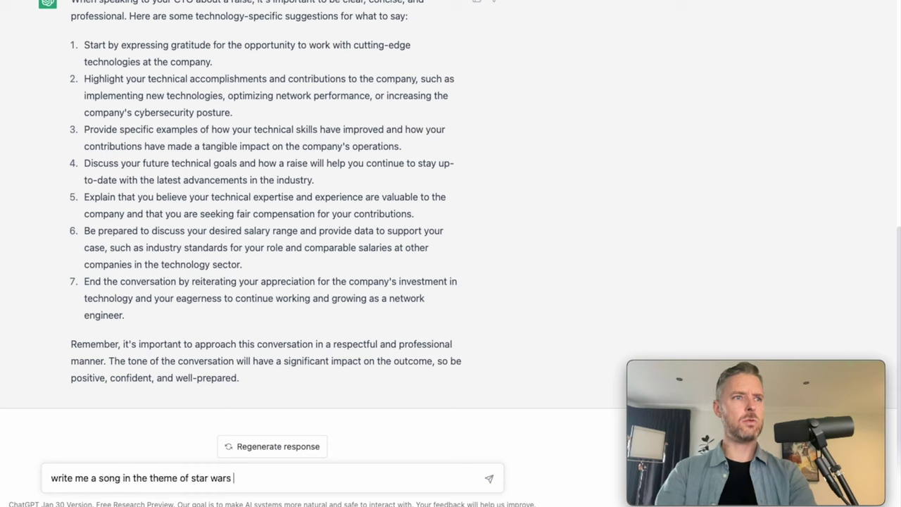
type(" and the tv show the l")
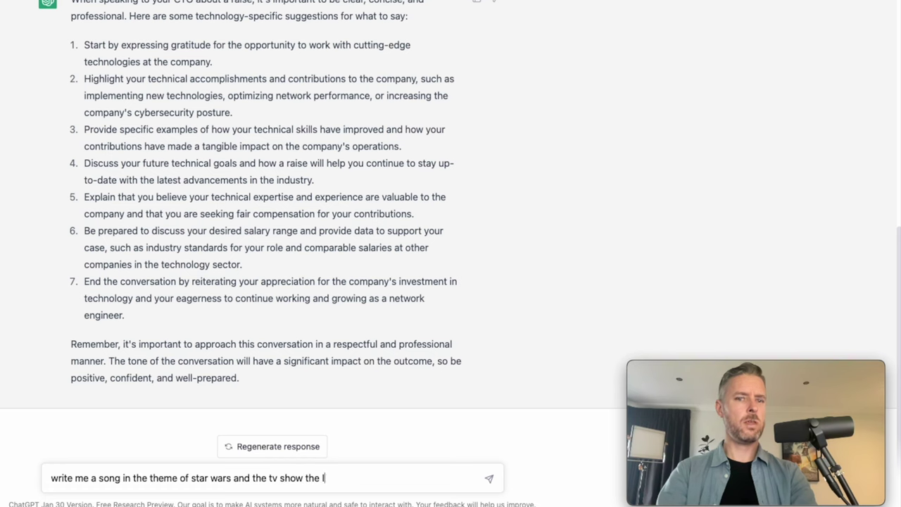
type(".T. crowd")
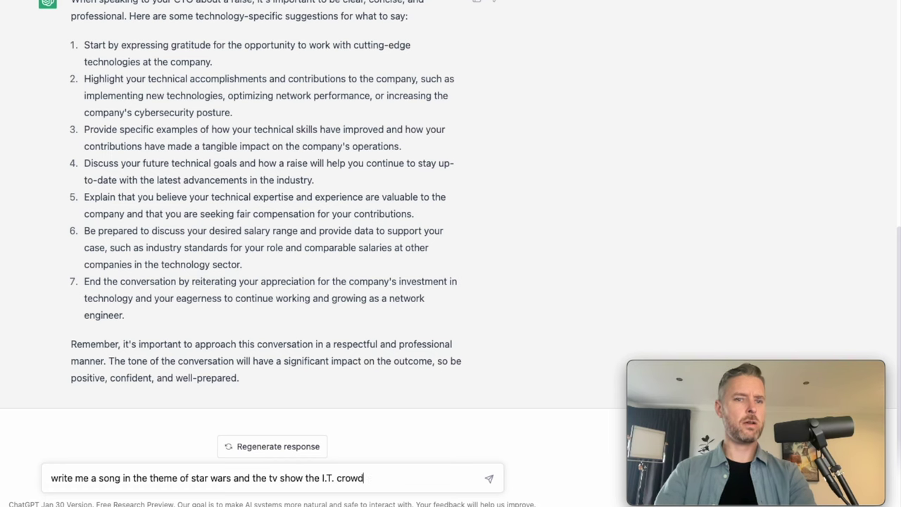
key("Return")
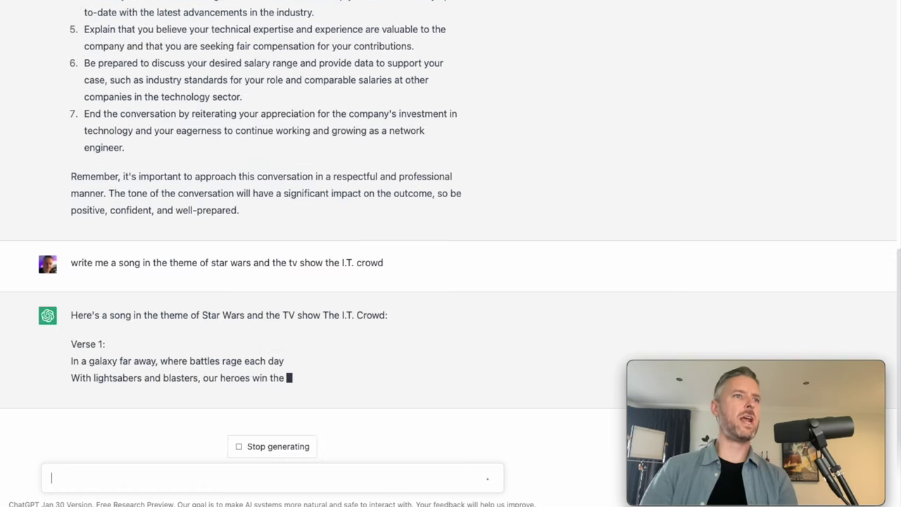